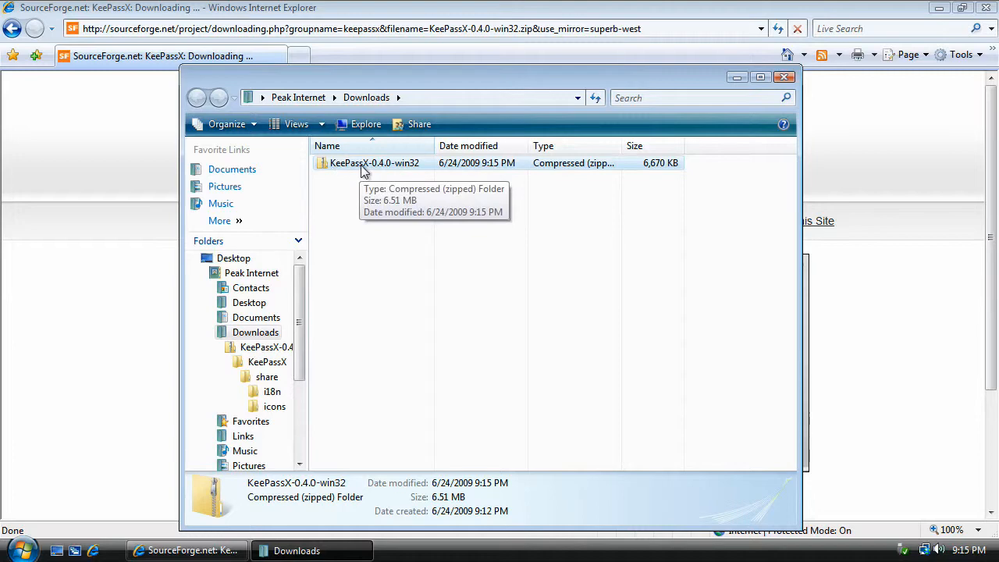
Step: Close the browser and copy the KeePassX folder from the KeePassX-0.4.0-win32 archive to the desktop, allowing the copy and closing the archive window
click(987, 7)
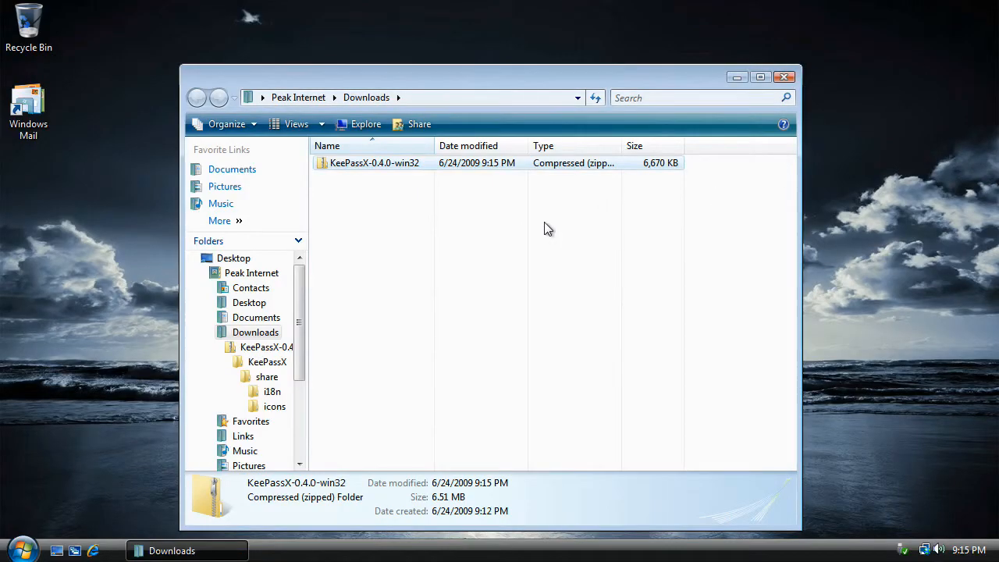
double_click(380, 167)
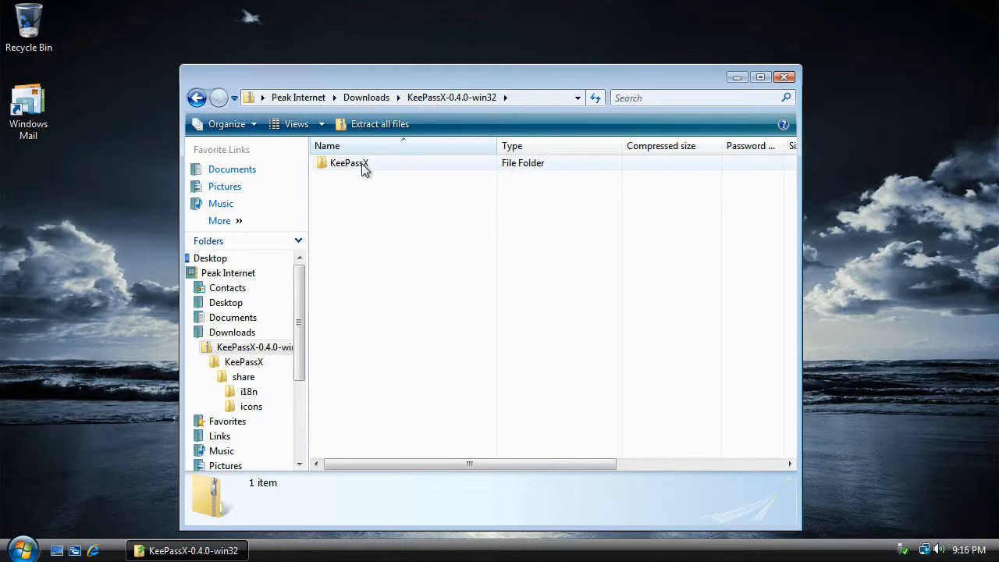
drag(362, 164, 45, 200)
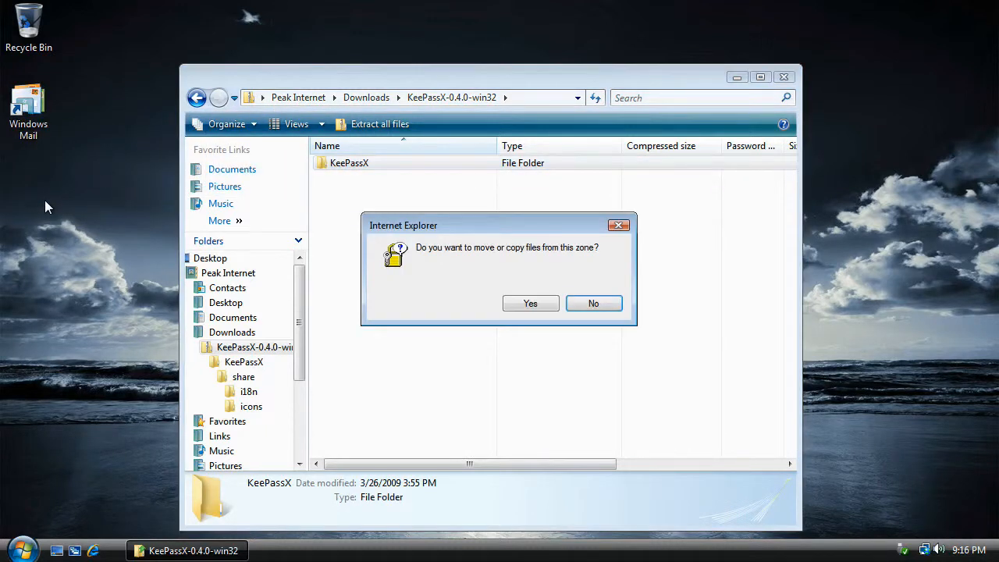
click(523, 302)
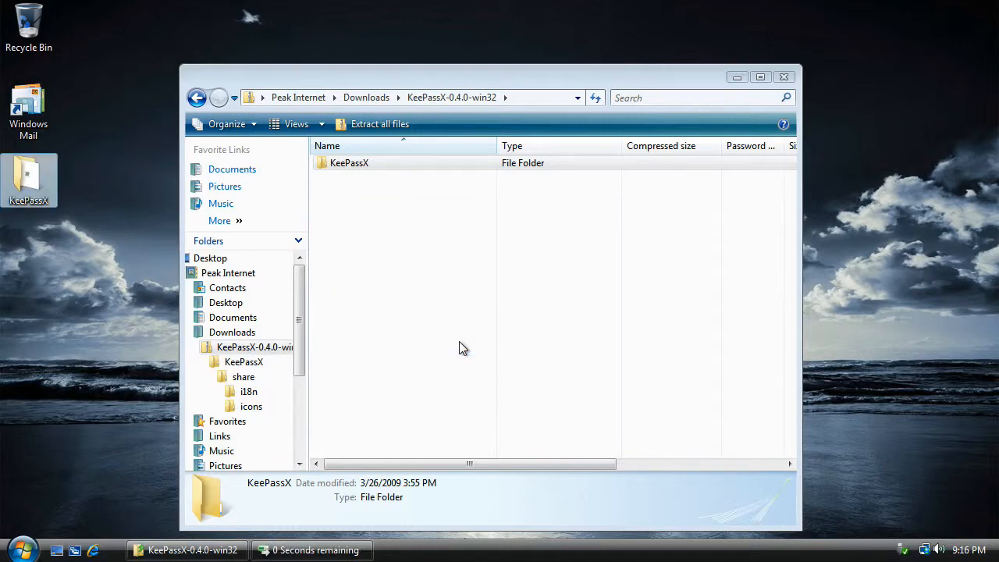
click(785, 77)
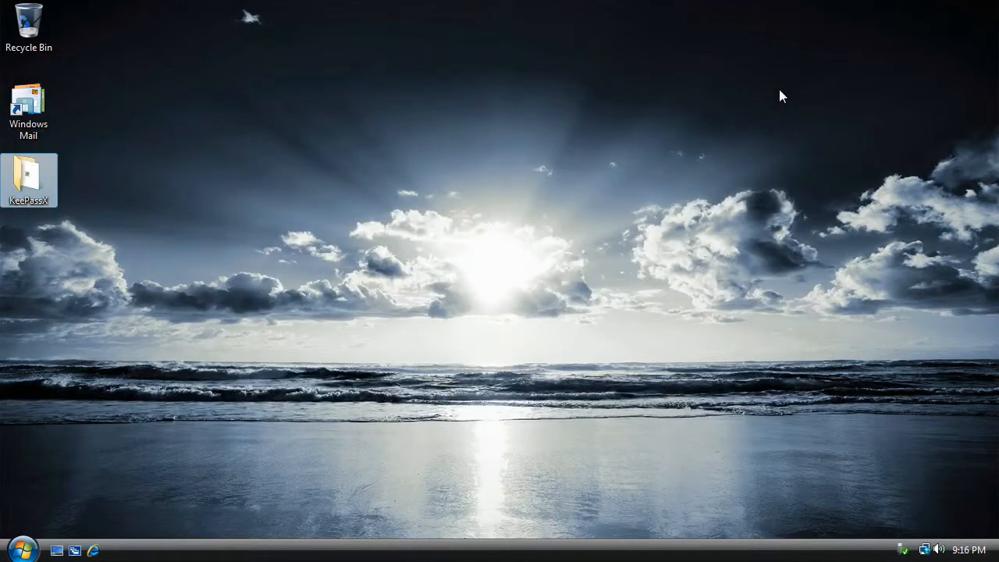
Step: Create a desktop shortcut for the KeePassX application inside the desktop's KeePassX folder
double_click(38, 182)
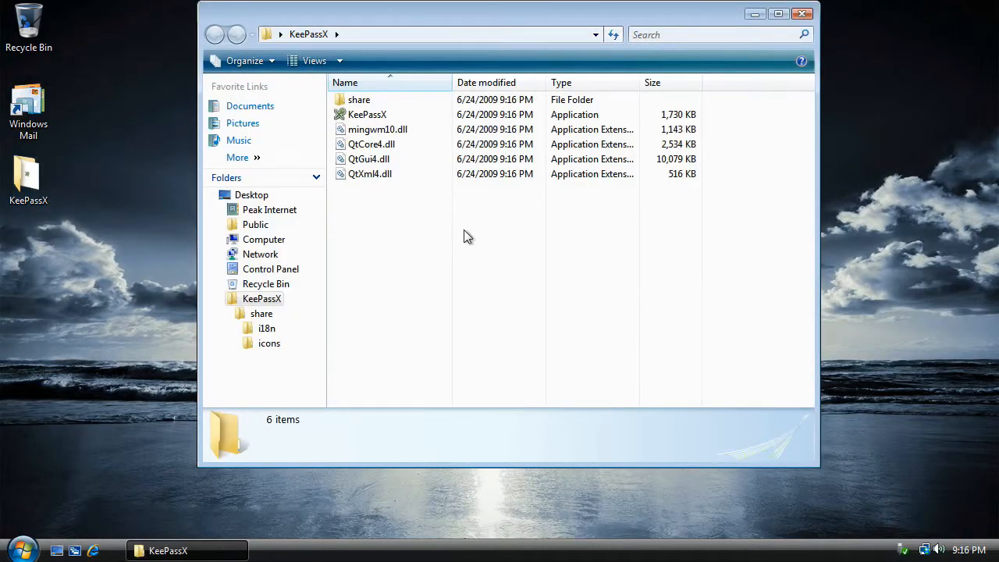
click(377, 116)
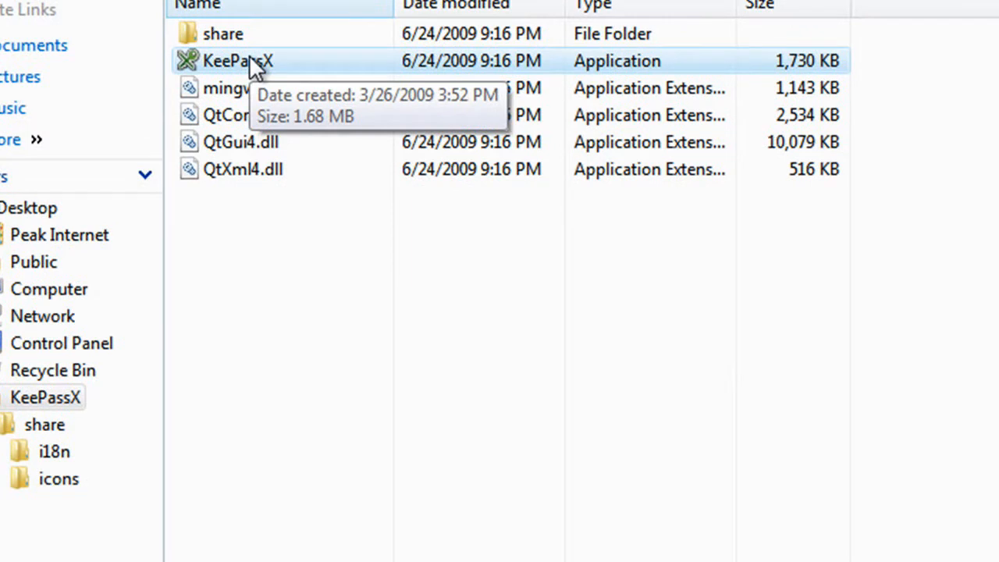
right_click(250, 60)
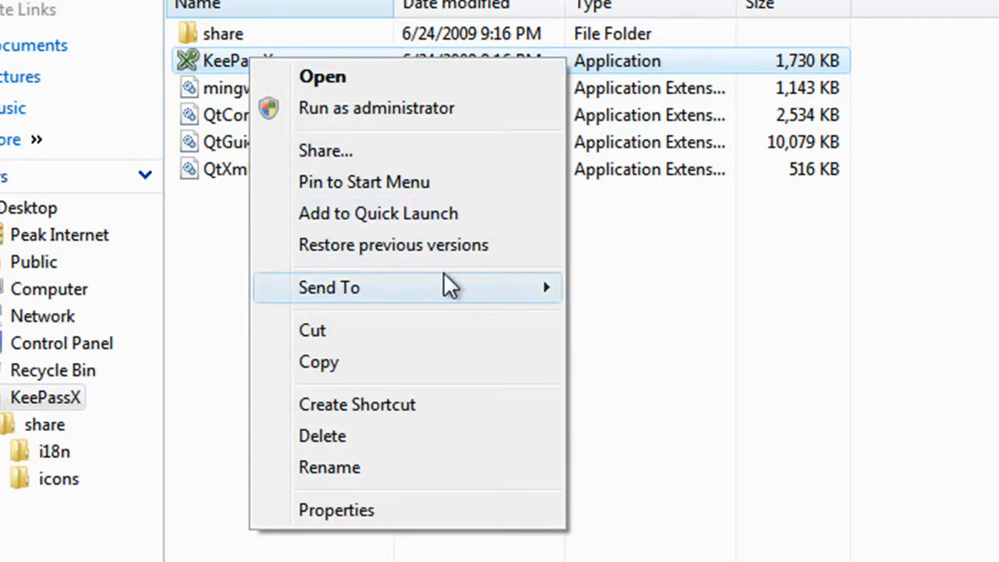
mouse_move(444, 275)
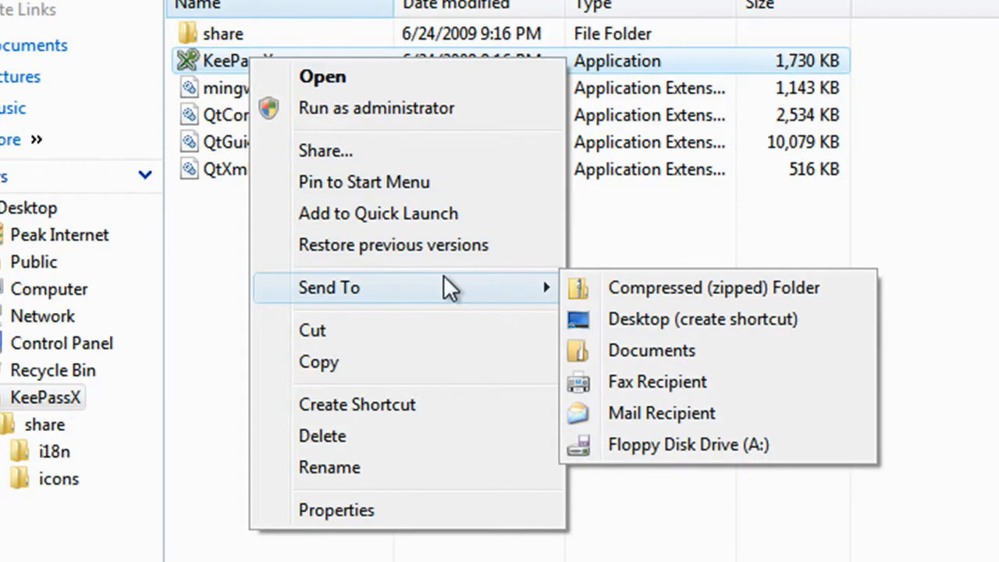
click(666, 325)
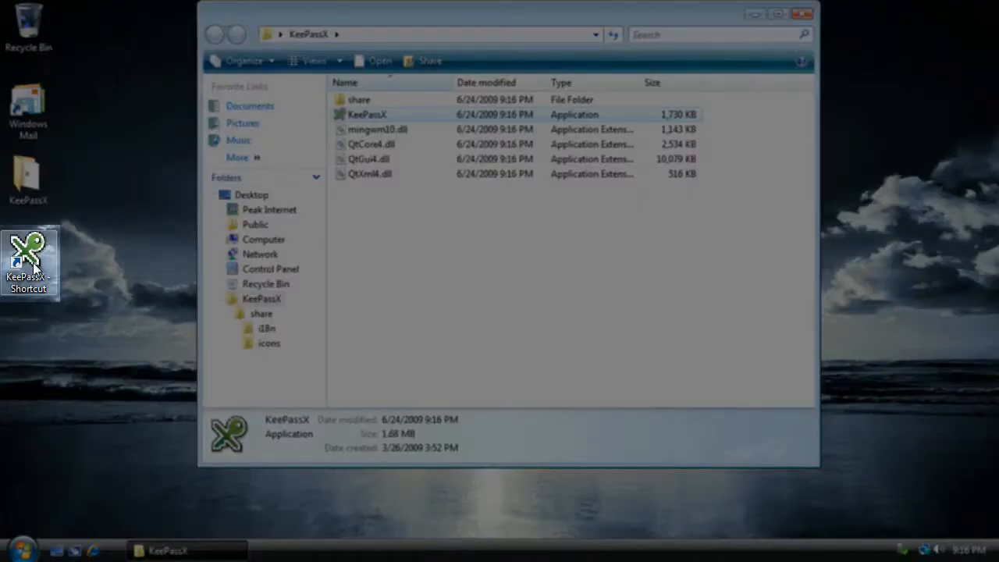
Step: Launch KeePassX from its desktop shortcut and create a new database, entering and repeating the master password
double_click(33, 268)
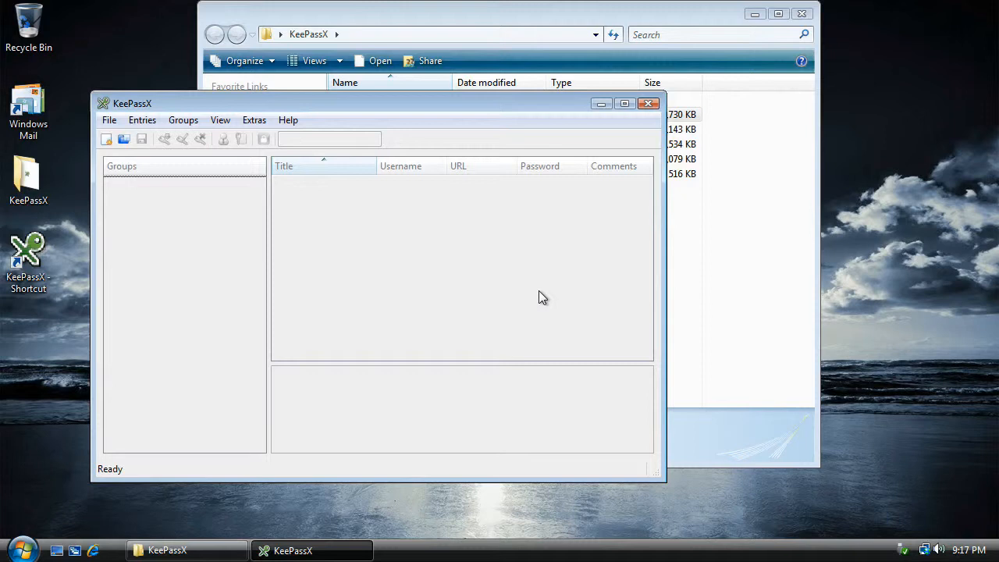
click(106, 140)
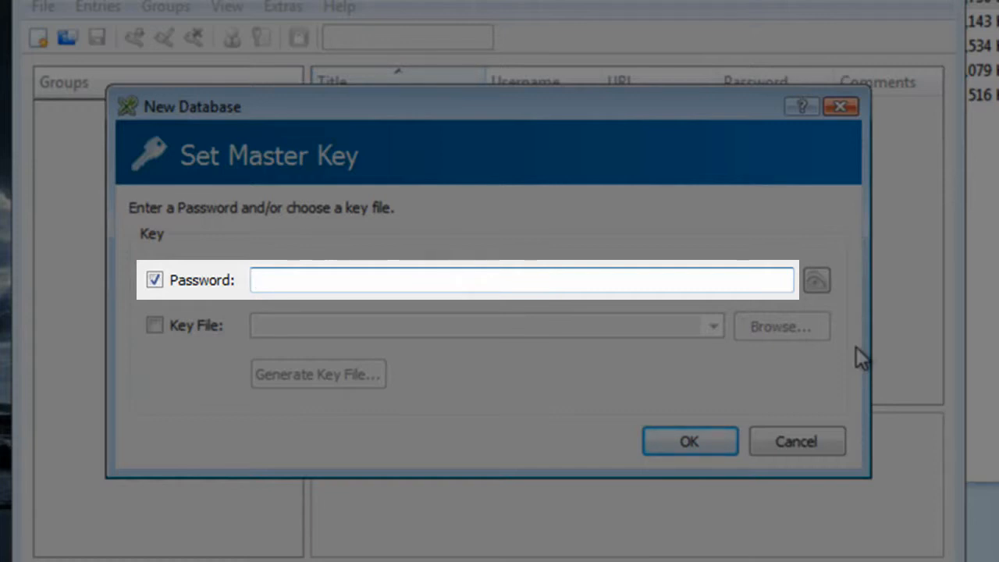
text(********)
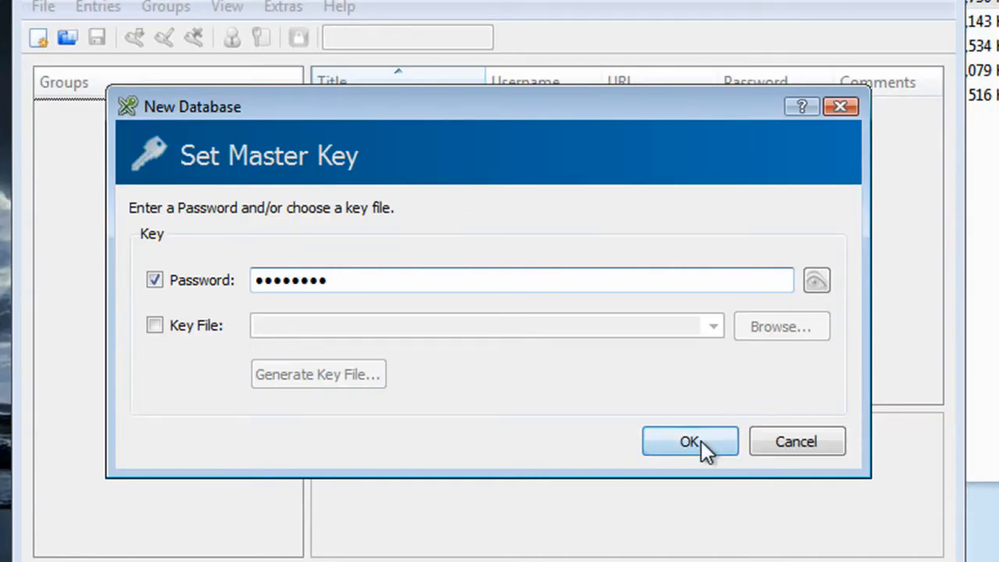
click(701, 440)
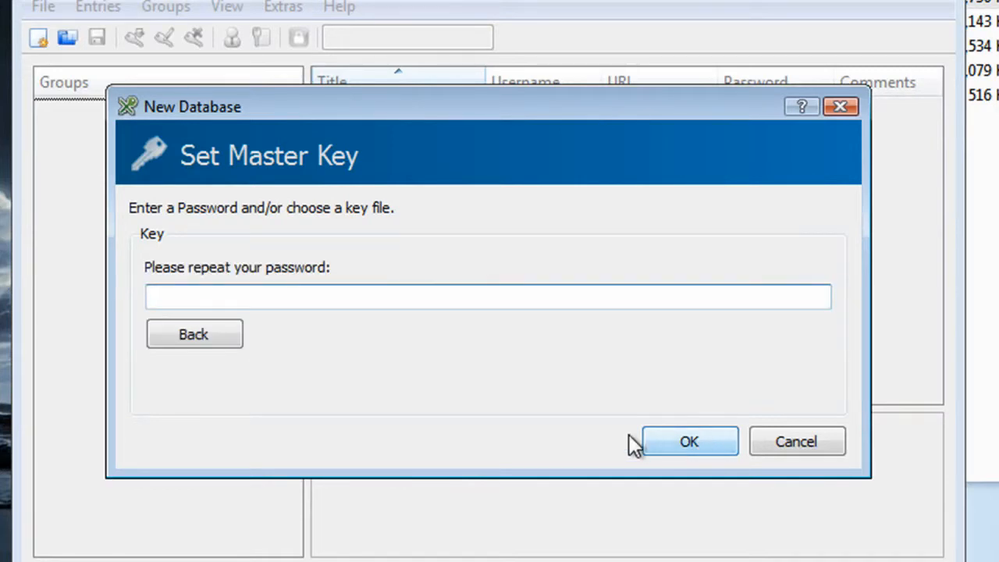
text(********)
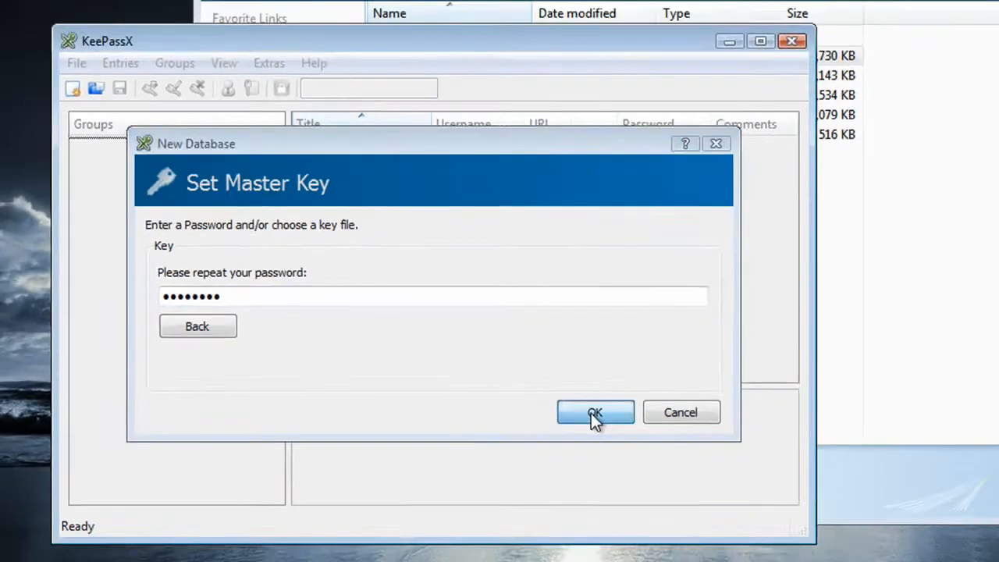
click(687, 442)
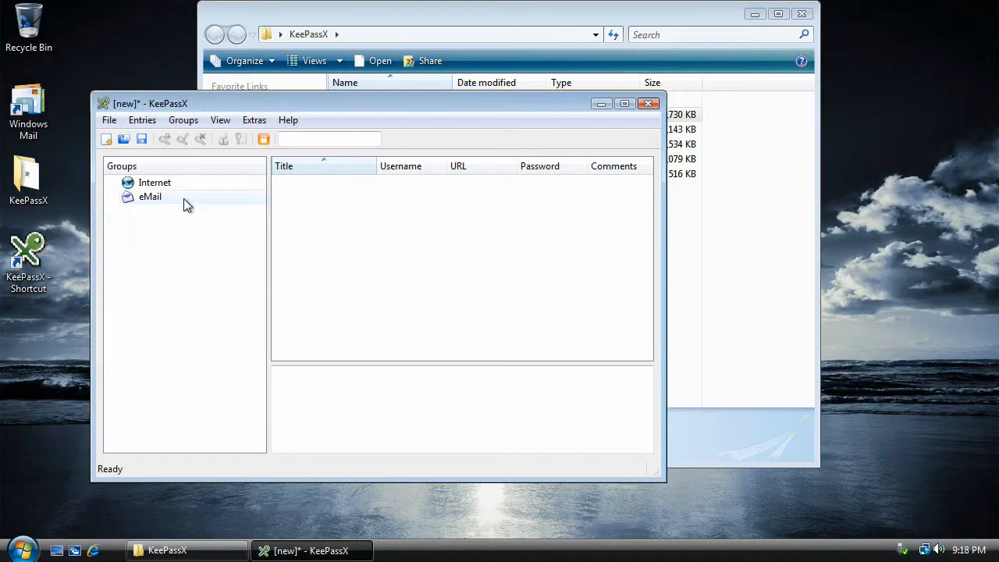
Step: Start a new entry in the Internet group and title it "Peak Internet Webmail"
click(167, 187)
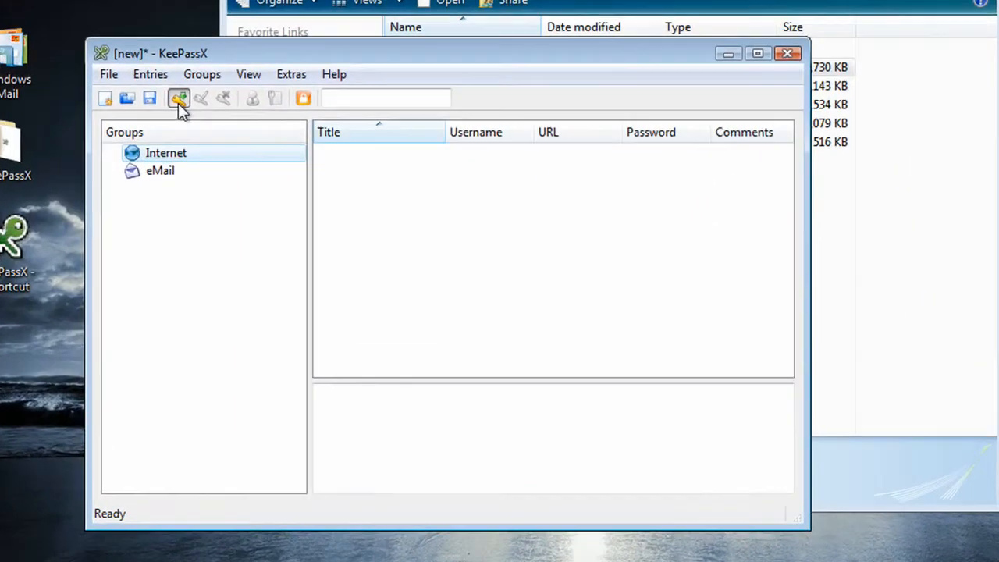
click(165, 141)
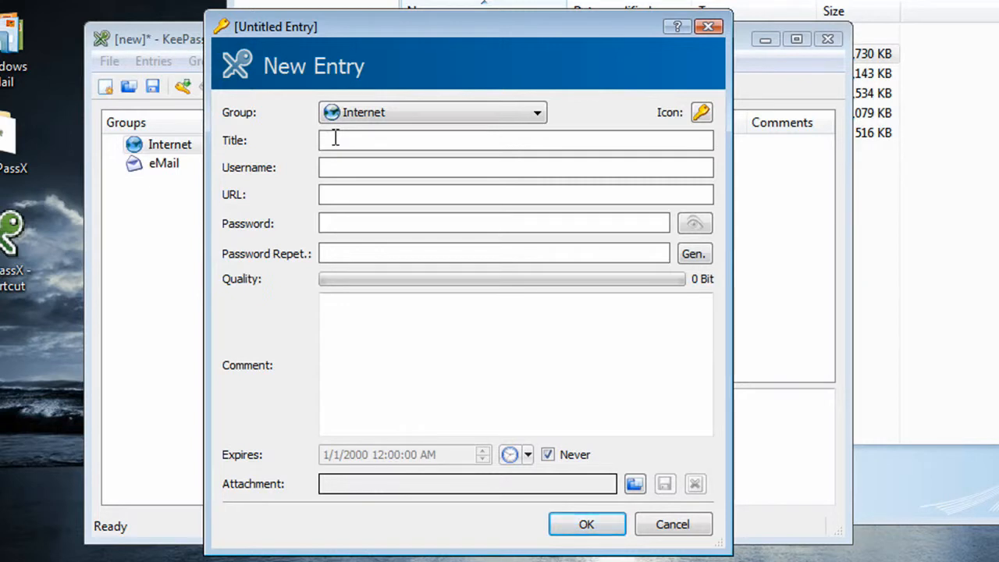
text(Peak)
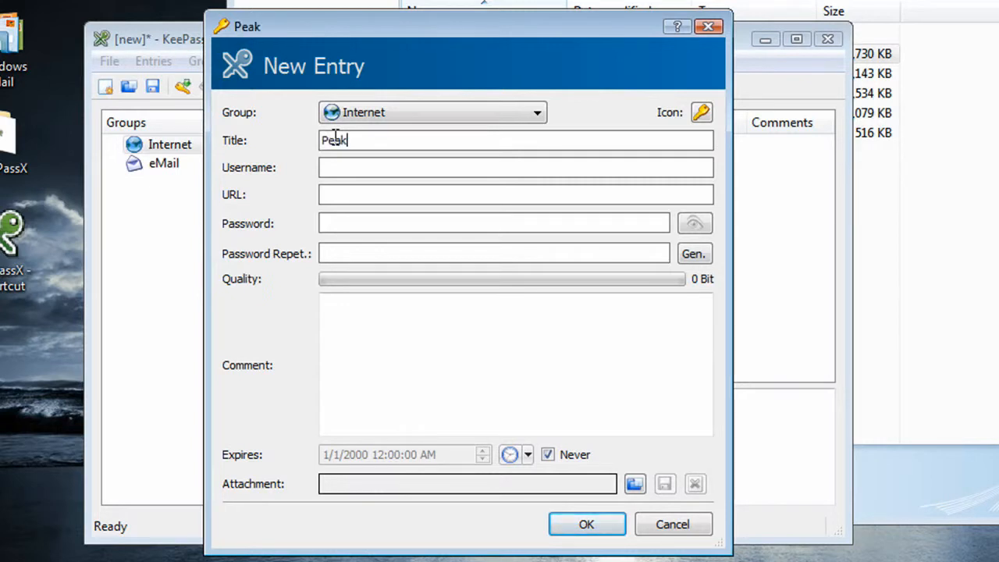
text( Internet W)
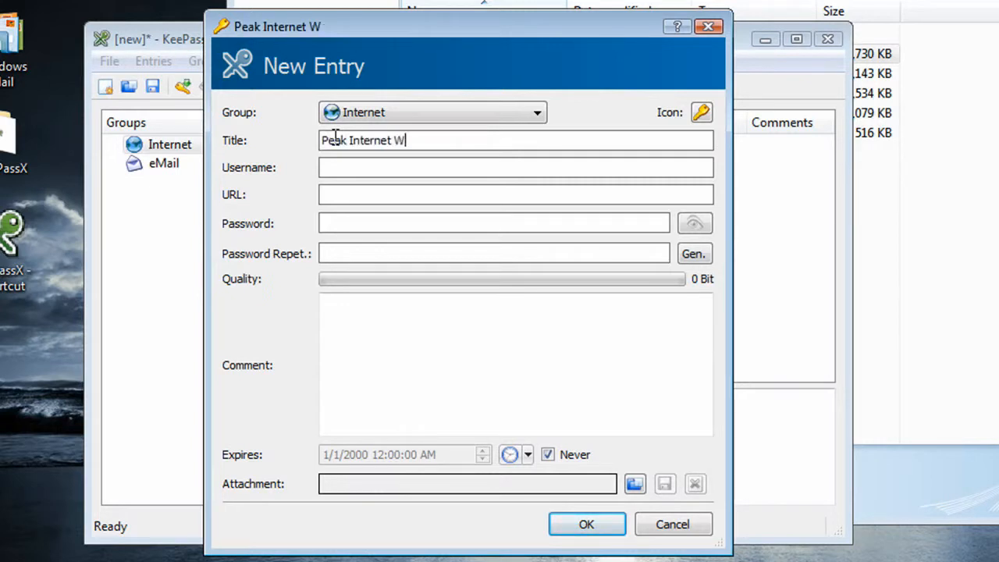
text(ebmail)
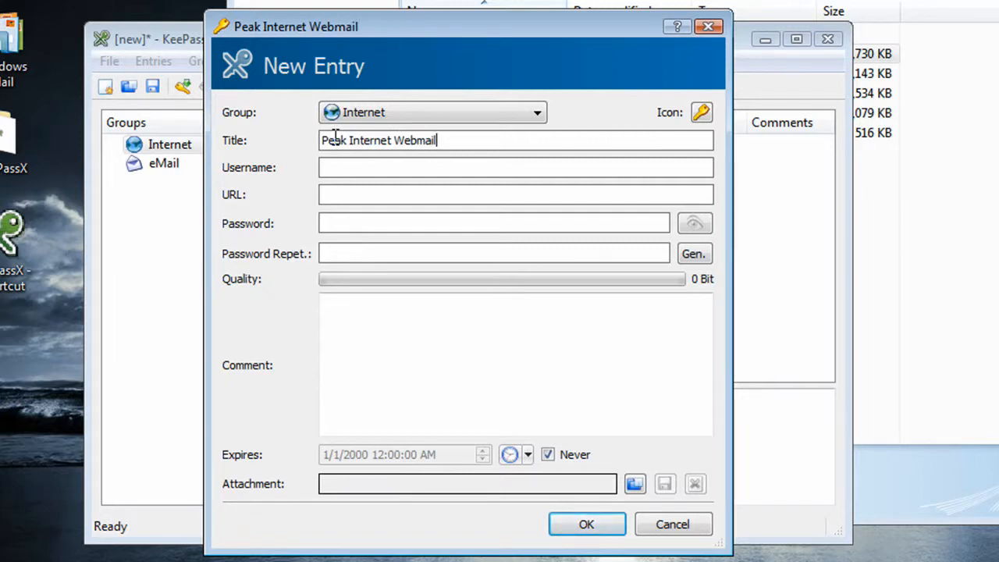
Step: Set the entry's username to newuser and its URL to webmail.peak.org
key(Tab)
text(newuser)
click(349, 193)
text(webmail.peak.org)
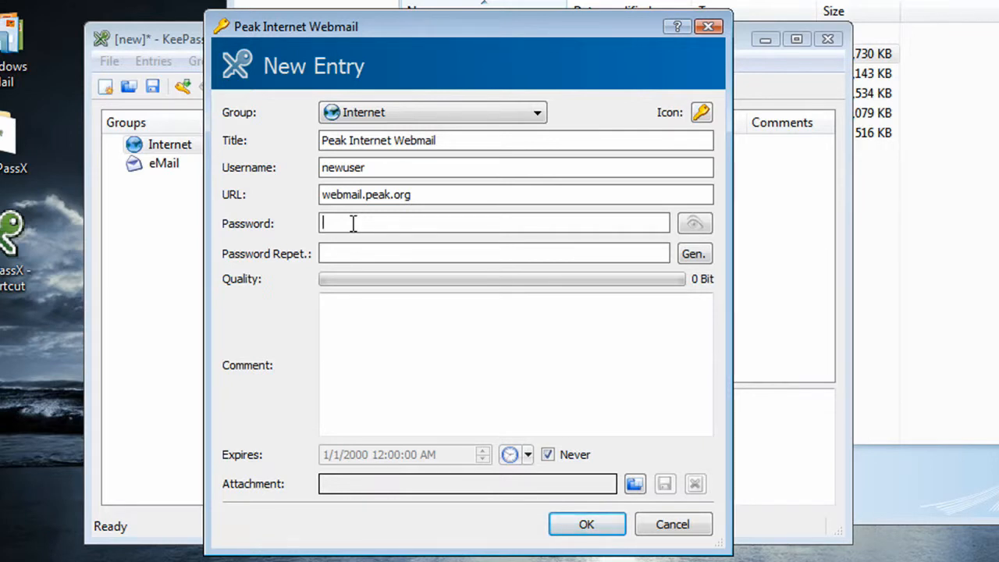
text(•••)
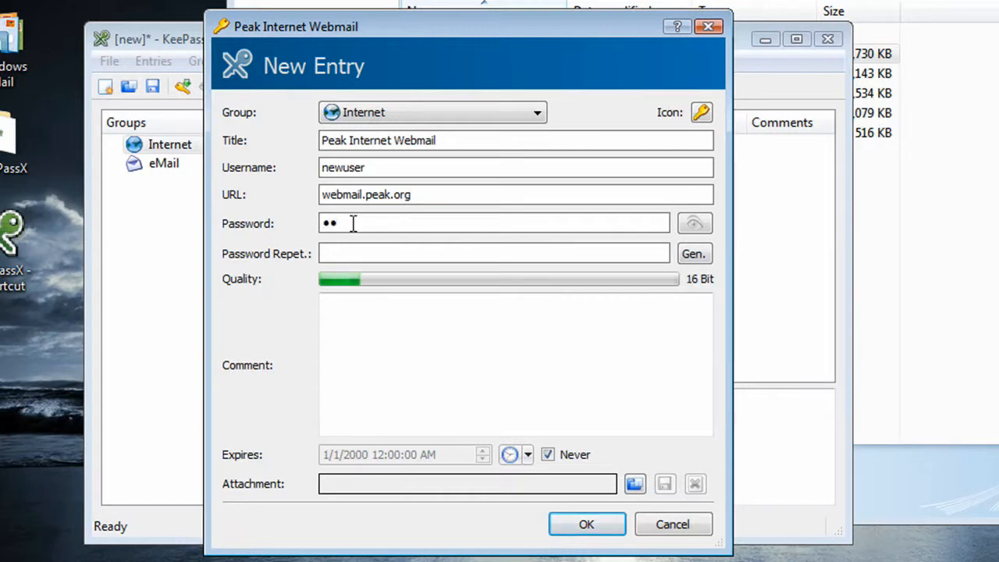
text(••••••)
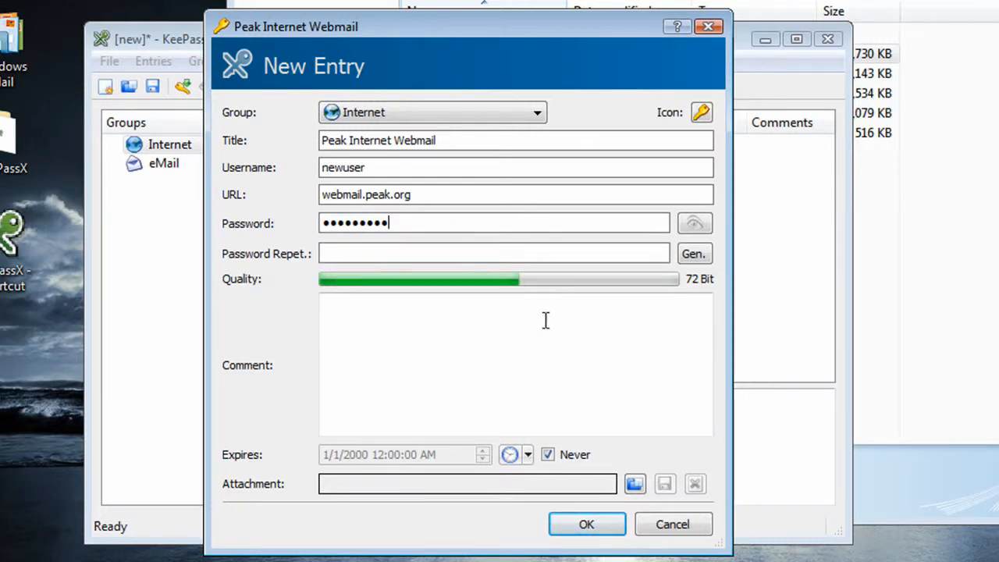
key(BackSpace)
key(BackSpace)
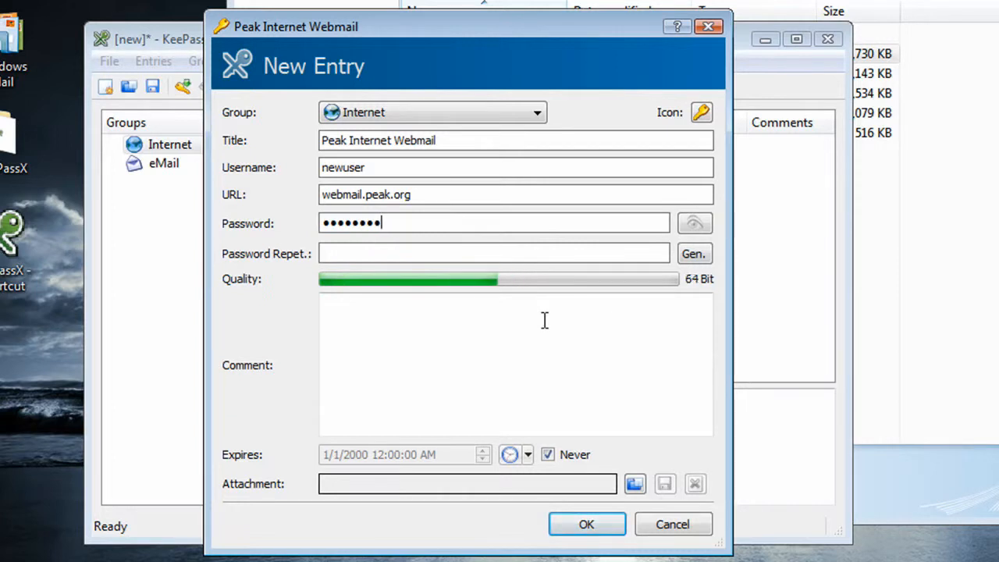
key(BackSpace)
key(BackSpace)
key(BackSpace)
key(BackSpace)
key(BackSpace)
key(BackSpace)
key(BackSpace)
text(****)
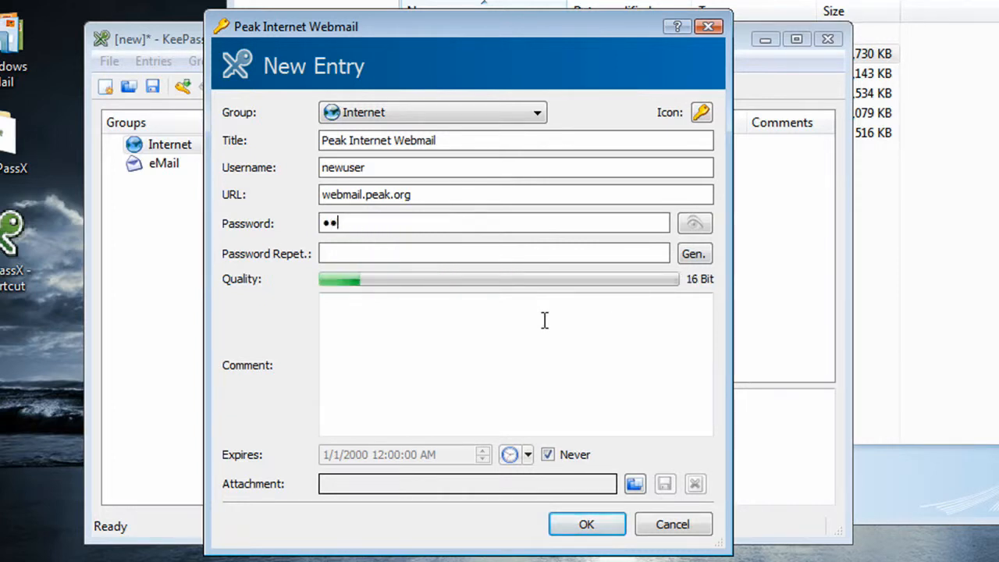
text(****)
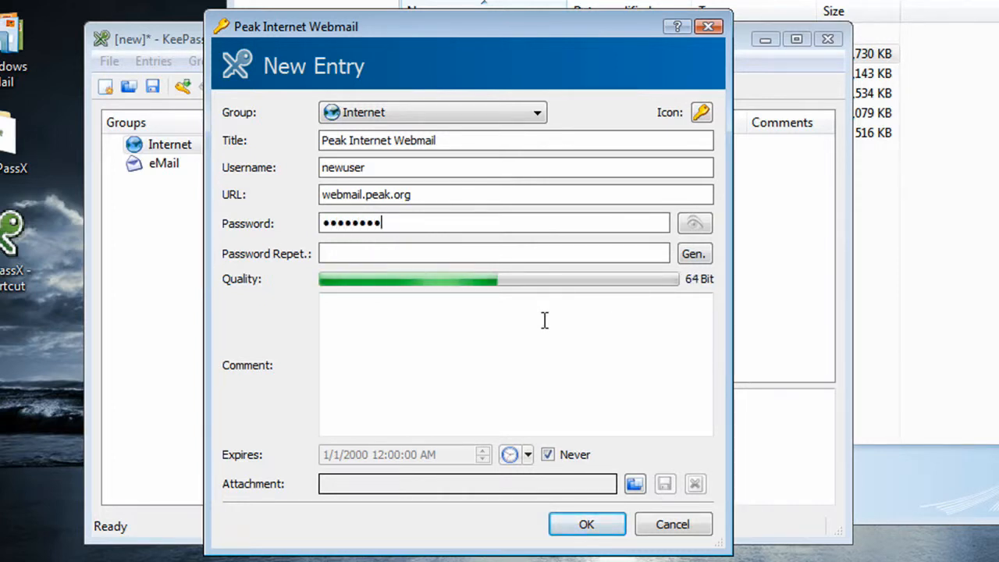
key(BackSpace)
key(BackSpace)
key(BackSpace)
key(BackSpace)
key(BackSpace)
key(BackSpace)
key(BackSpace)
key(BackSpace)
Step: Enter the webmail account's password, repeat it in the confirmation field, and save the entry
text(*****)
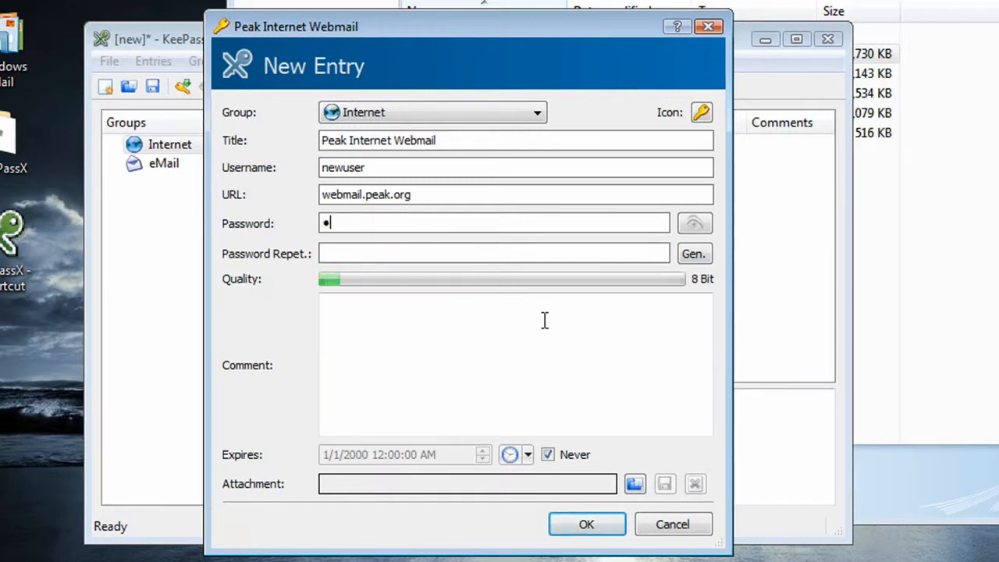
text(****)
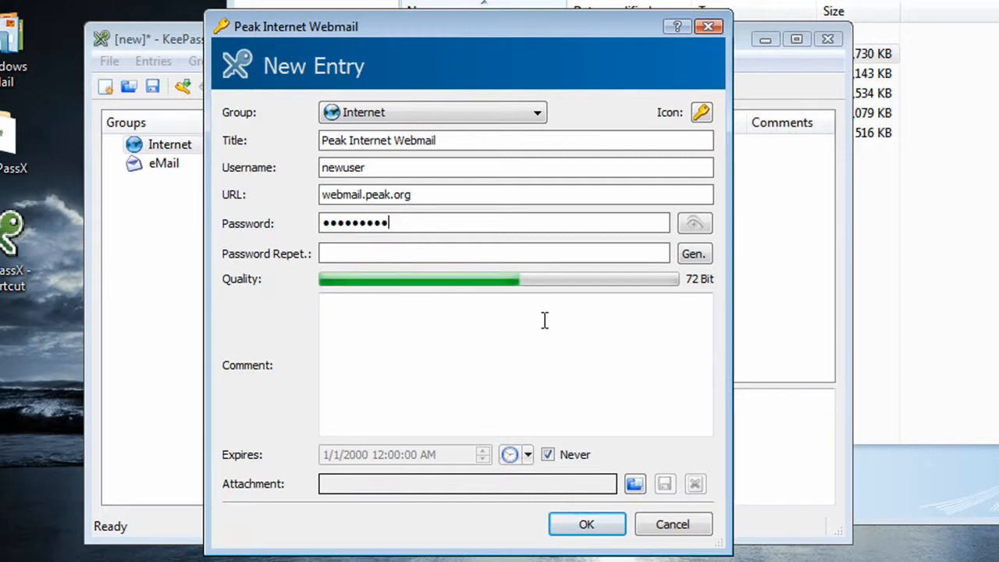
click(556, 251)
text(password1)
click(599, 531)
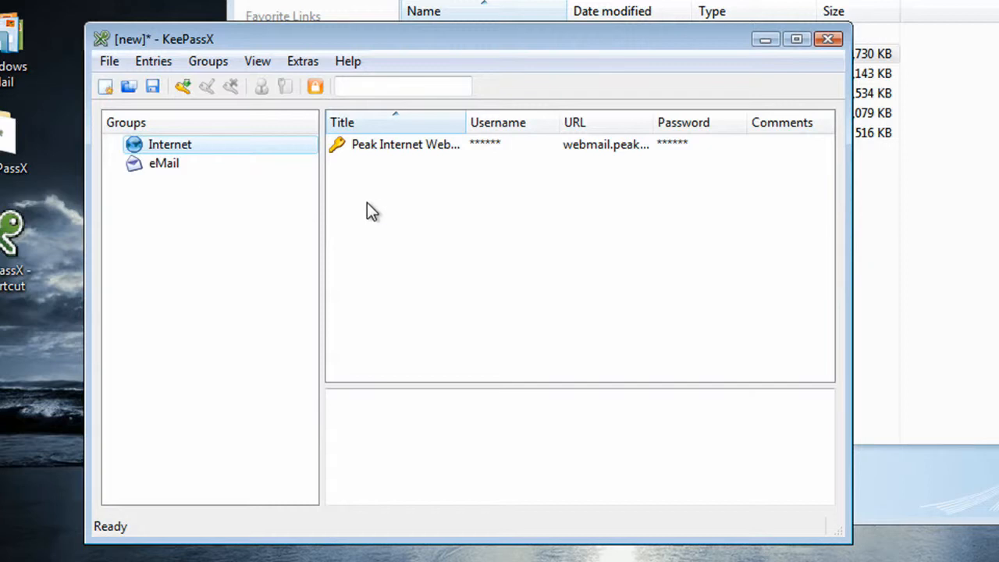
Step: Start a second entry in the Internet group, giving it a title ending in "PHish User" and entering the account's username
click(189, 94)
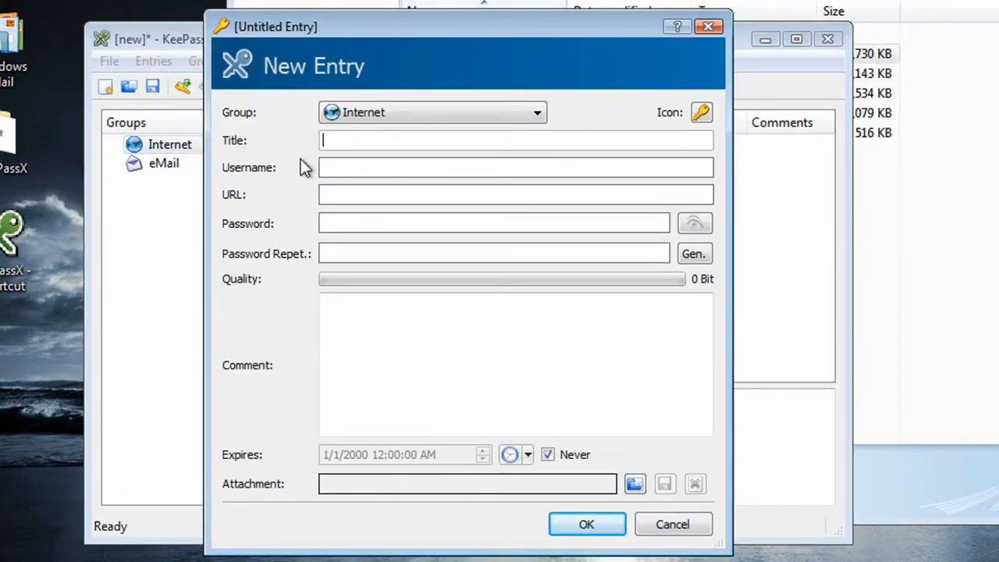
text(Joe's PHish User)
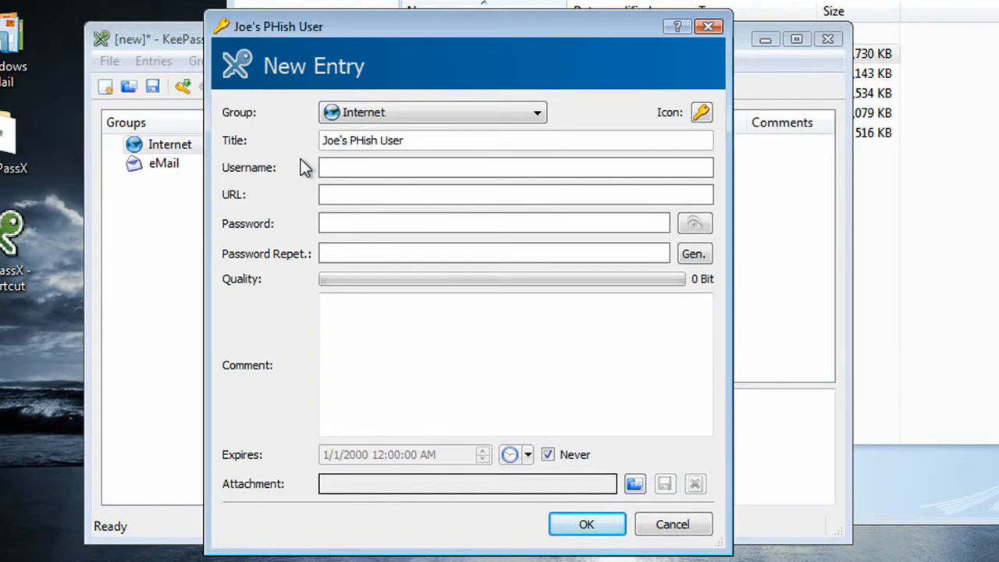
click(356, 166)
text(joe)
Step: Generate a random 25-character password for the new entry's password fields and save the entry
click(356, 223)
click(694, 258)
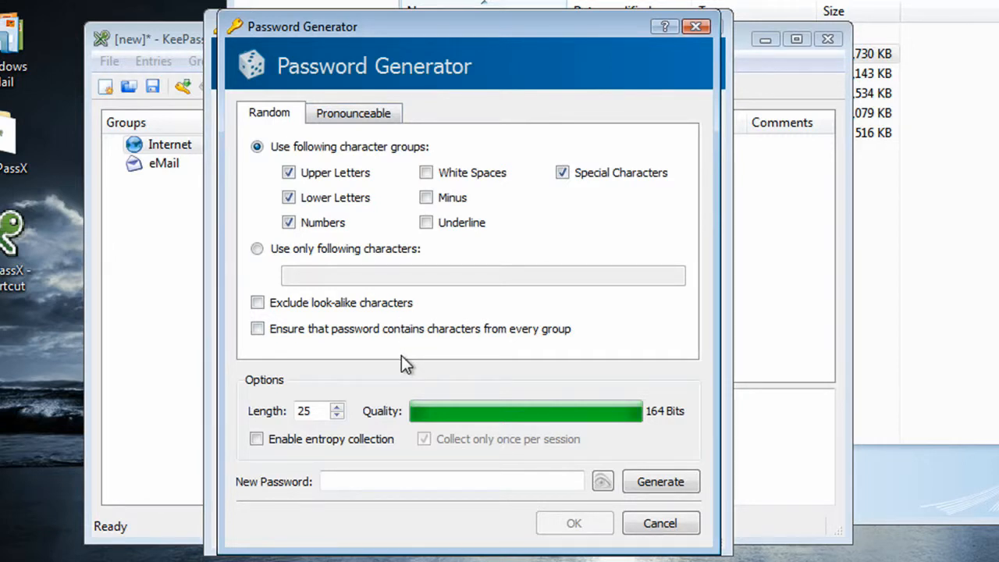
click(660, 481)
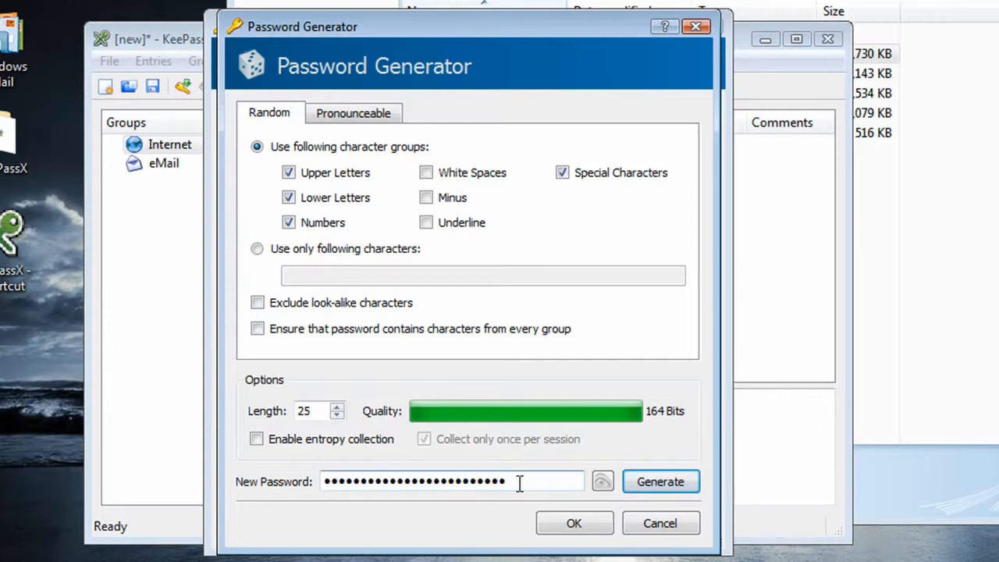
click(570, 535)
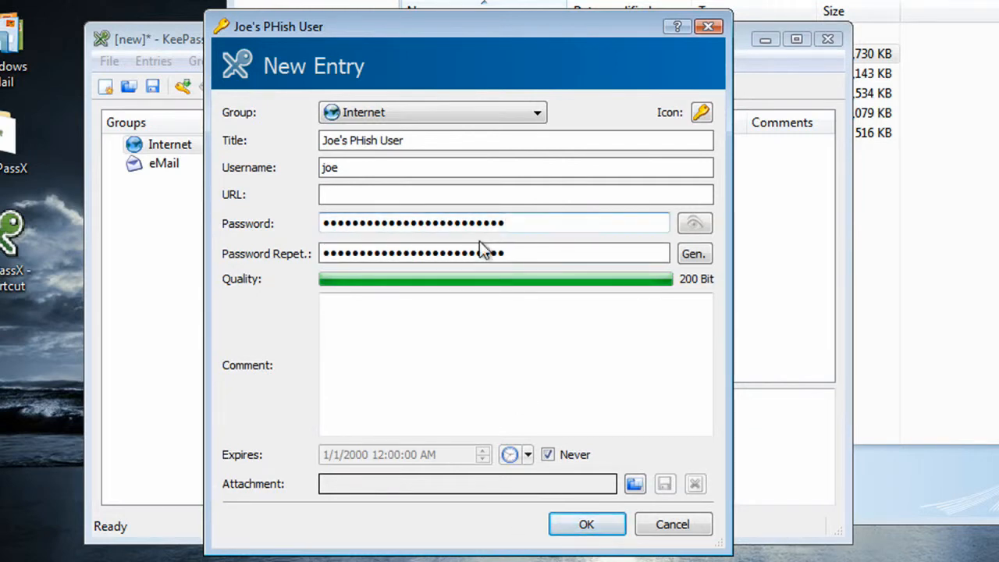
click(582, 527)
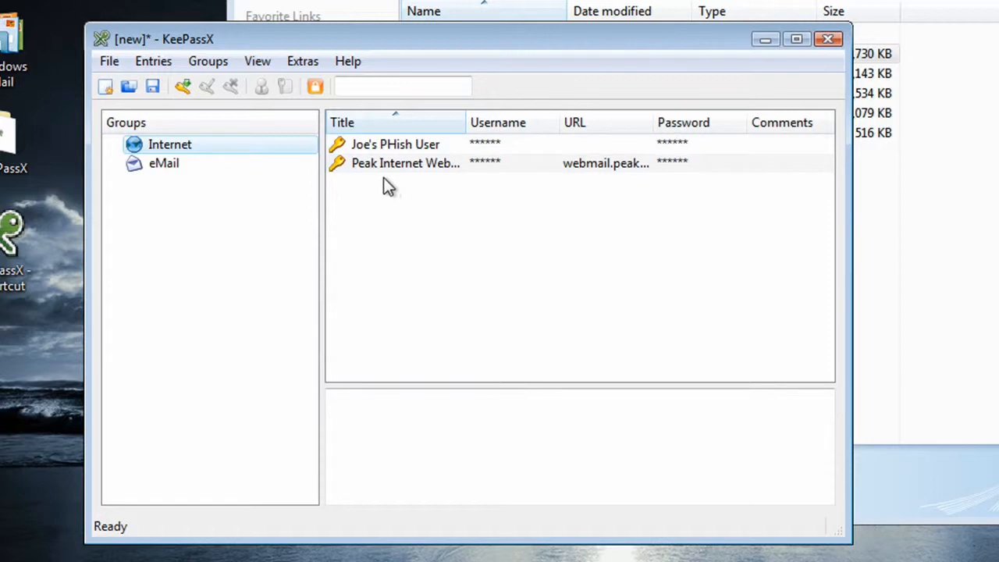
Step: Save the database in the KeePassX folder under the file name passwords
click(153, 88)
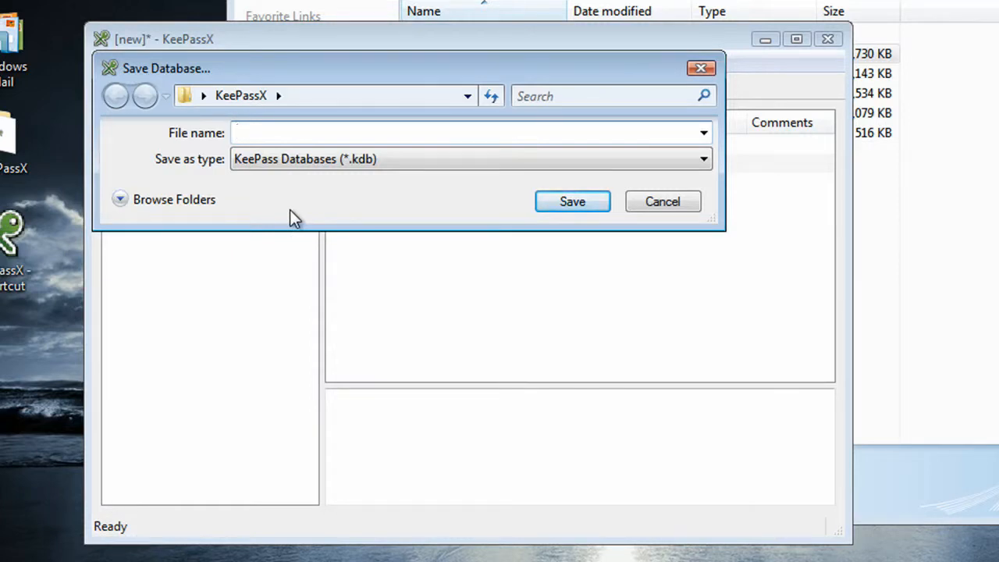
click(130, 202)
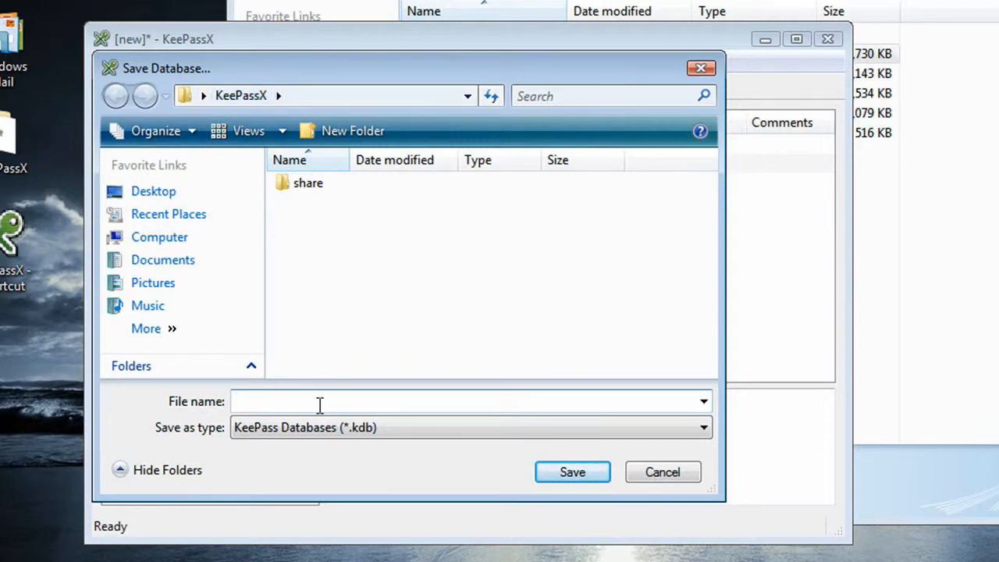
text(passwords)
click(559, 473)
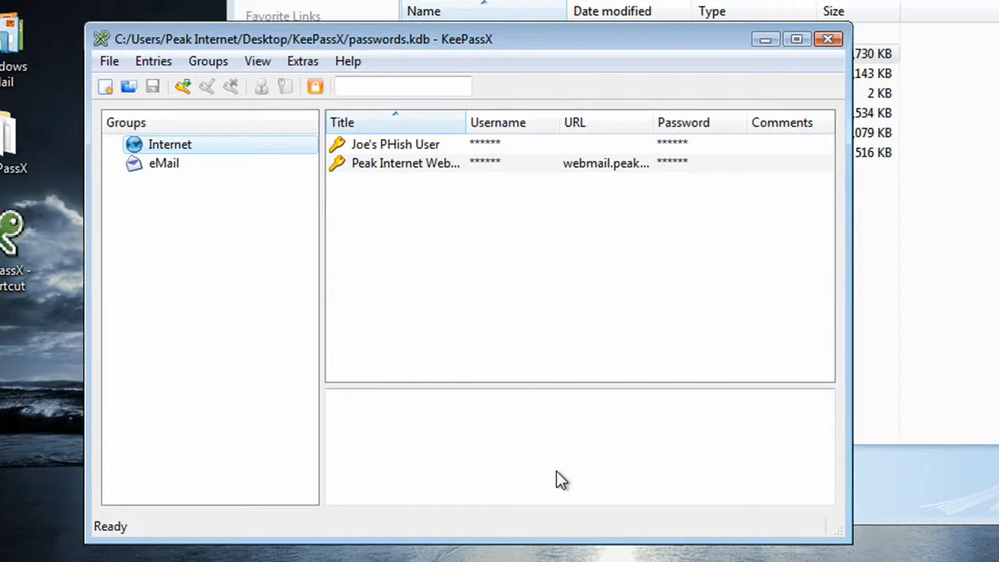
Step: Close KeePassX, relaunch it from the desktop shortcut, and unlock passwords.kdb by entering the master password
click(827, 45)
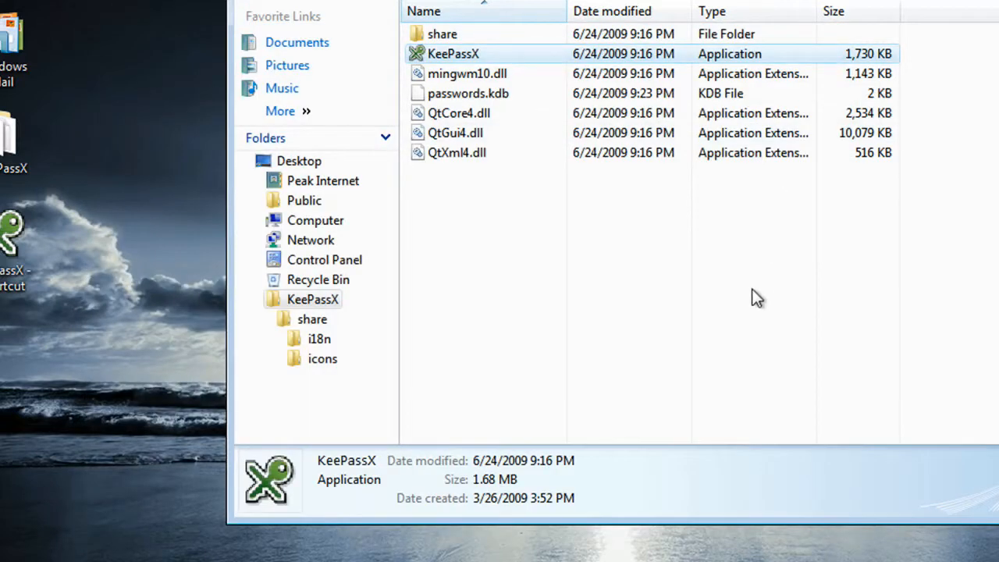
double_click(17, 262)
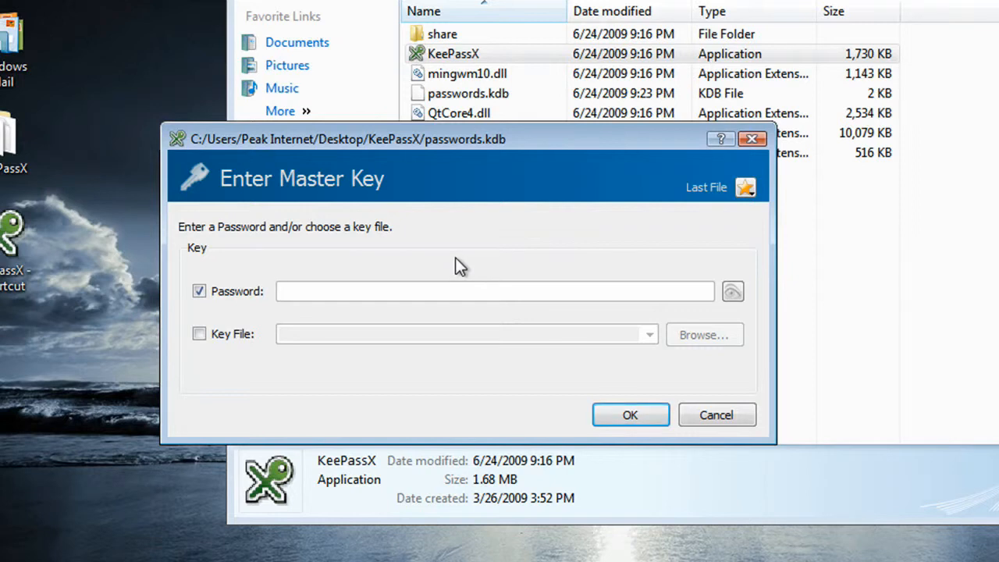
text(********)
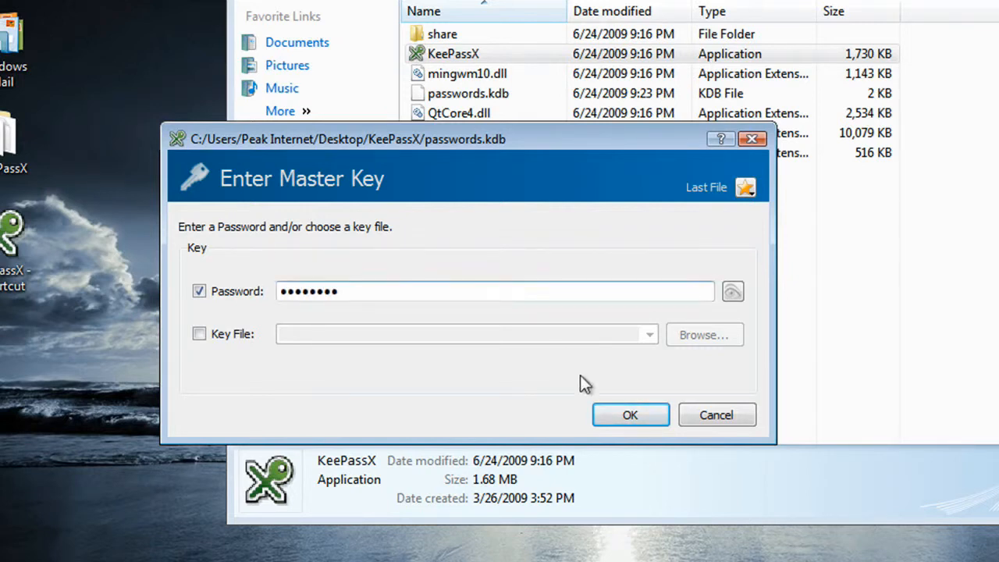
click(614, 418)
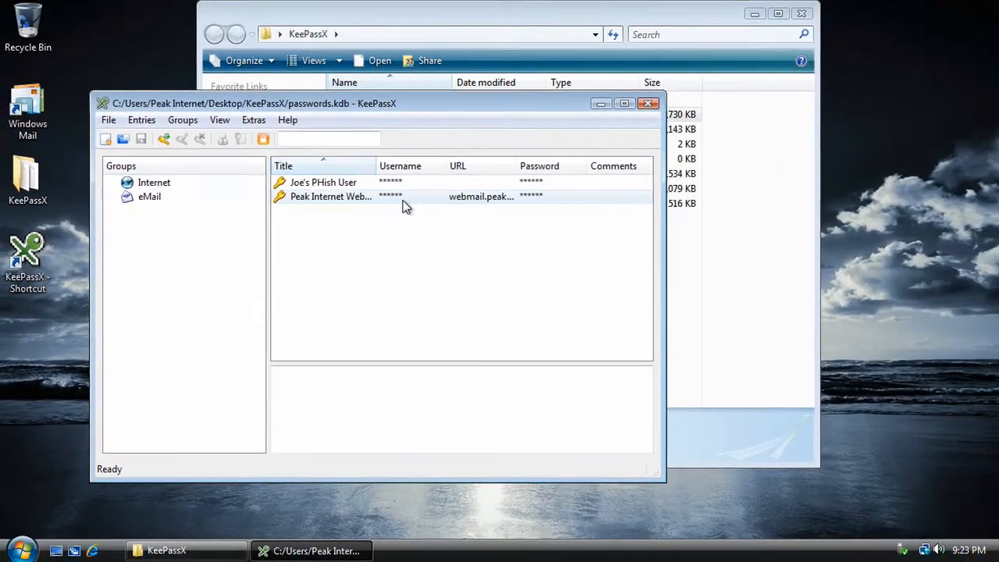
Step: Open the webmail login page in Internet Explorer and fill its username field with the Peak Internet Webmail entry's username copied from KeePassX
click(93, 551)
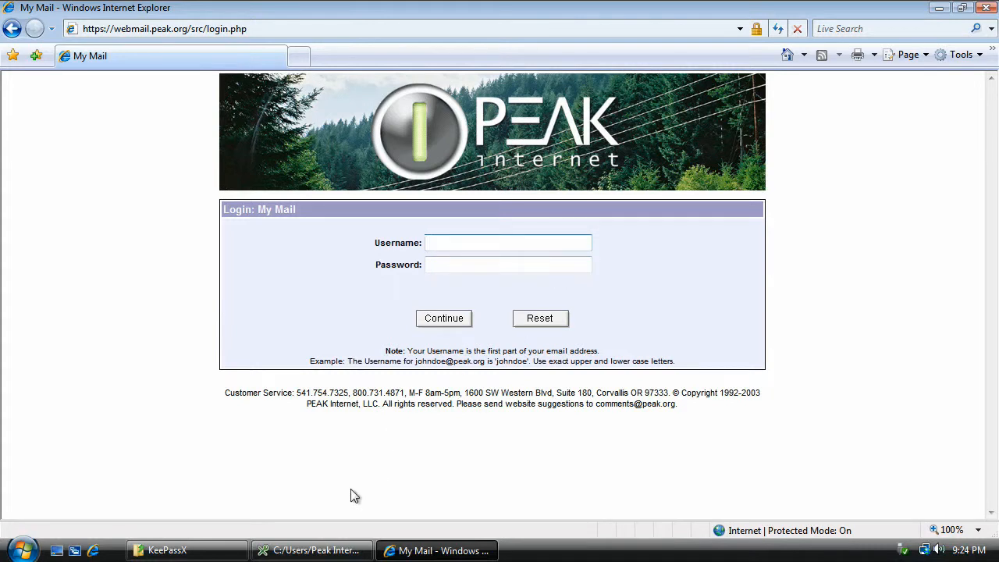
click(333, 551)
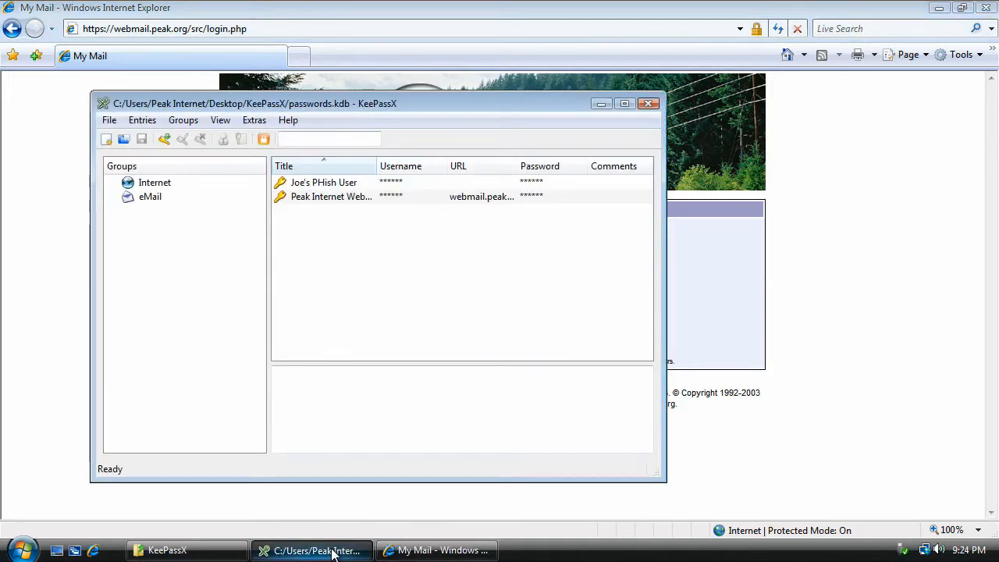
click(306, 199)
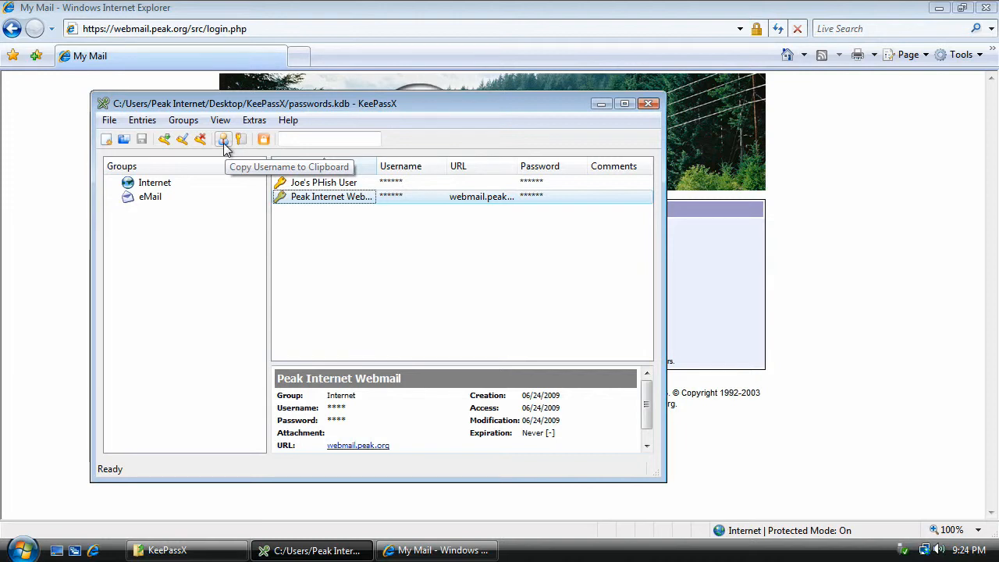
click(224, 145)
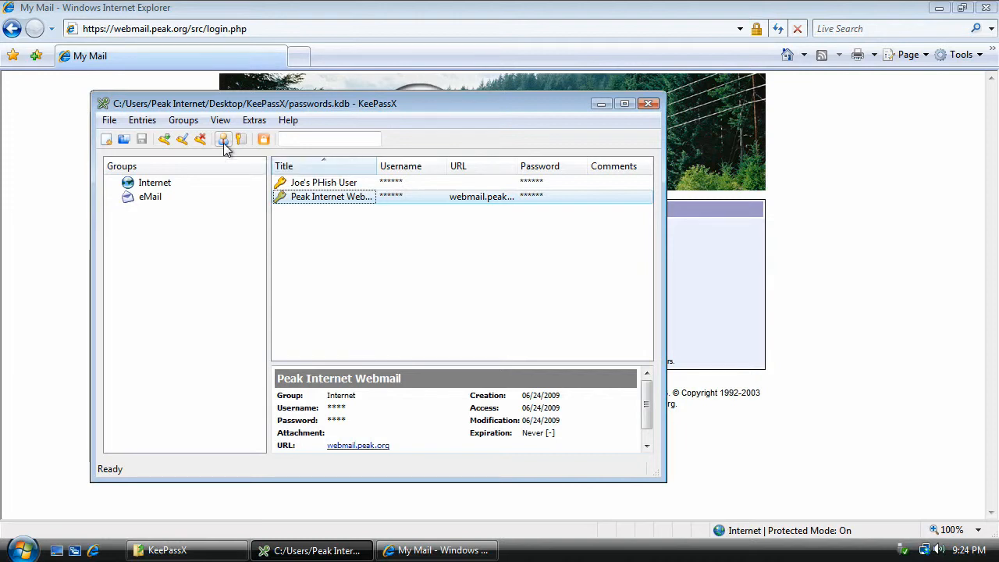
click(223, 143)
click(718, 303)
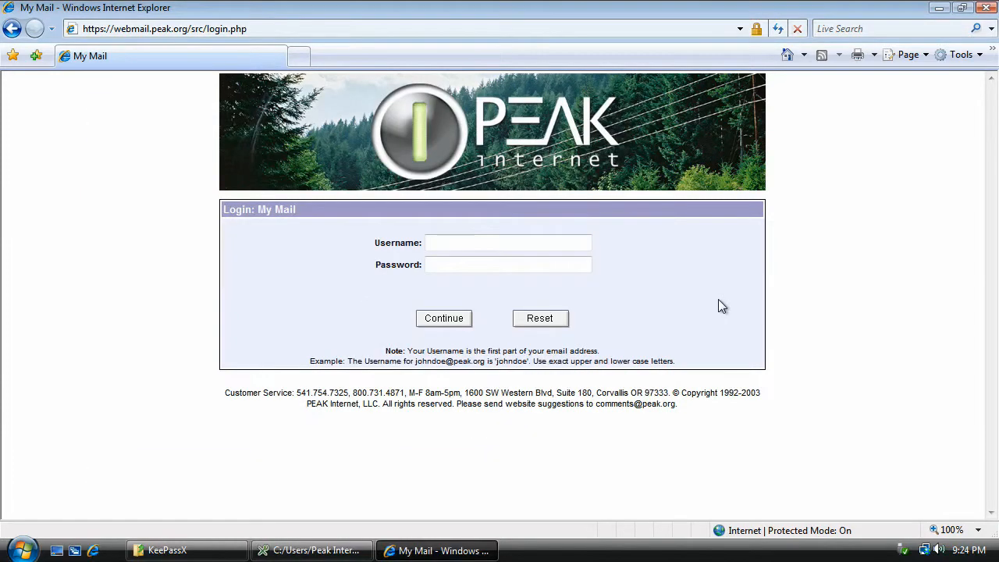
click(458, 244)
right_click(459, 242)
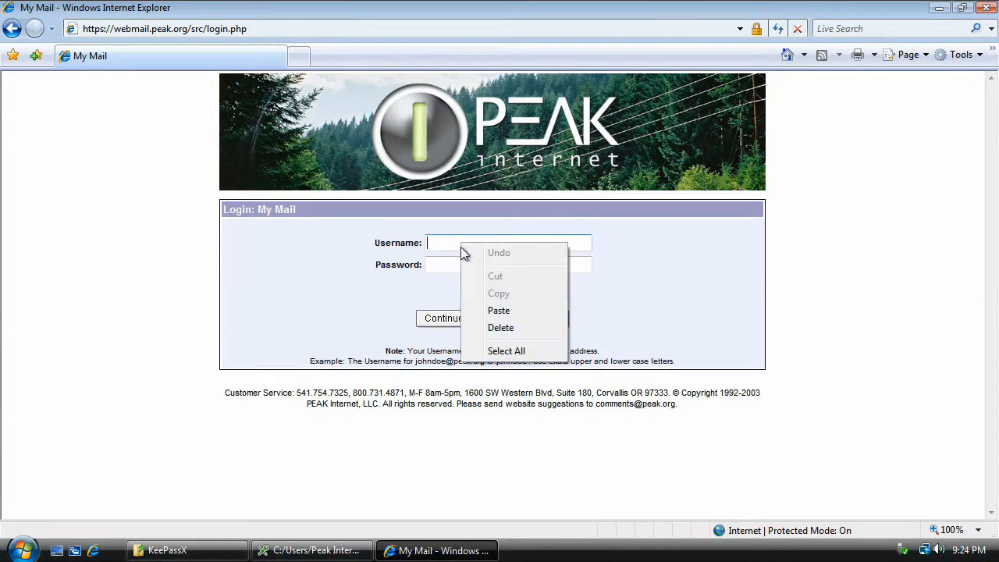
click(499, 312)
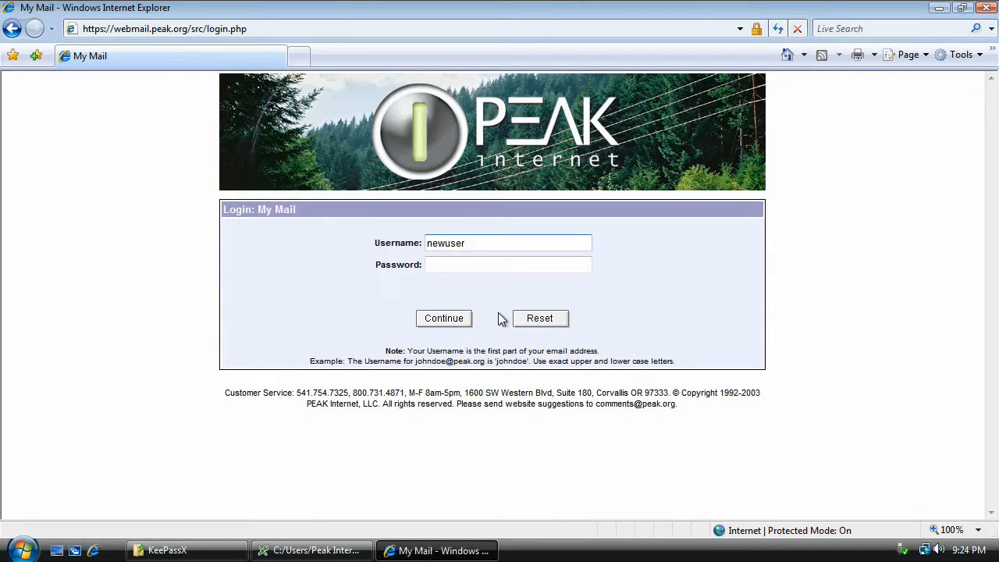
Step: Copy the Peak Internet Webmail entry's password from KeePassX, paste it into the webmail password field in Internet Explorer, and submit the login
click(315, 551)
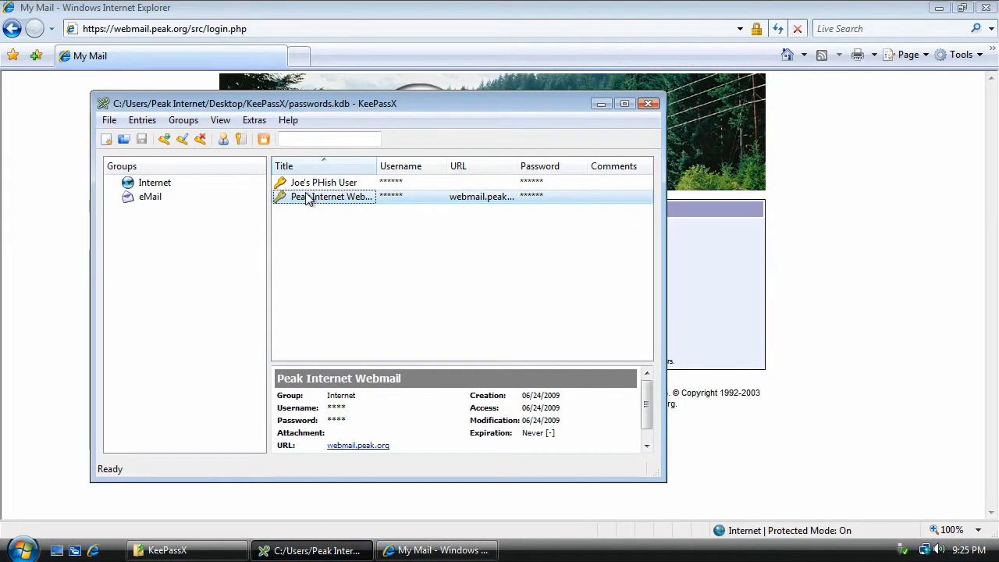
click(241, 146)
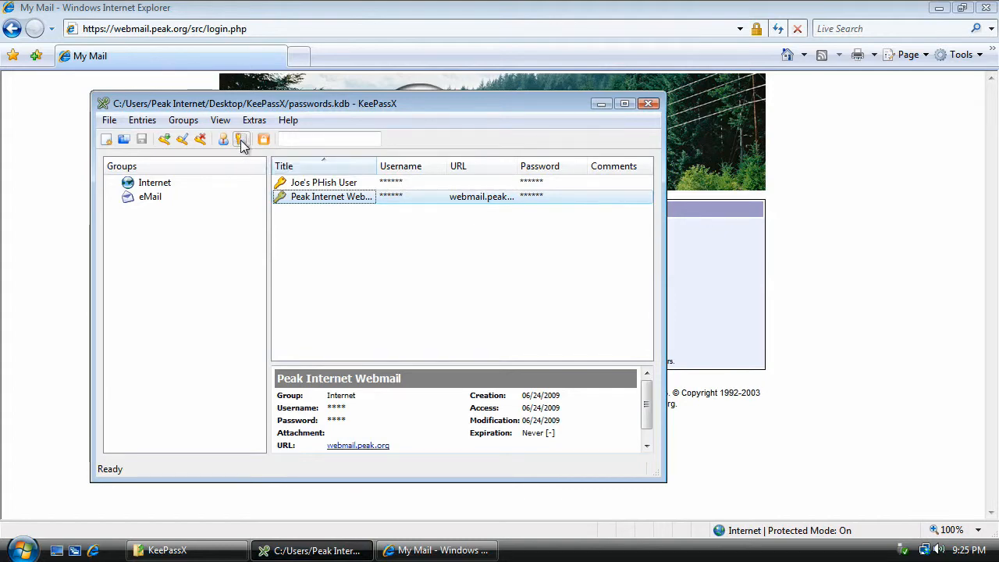
click(744, 307)
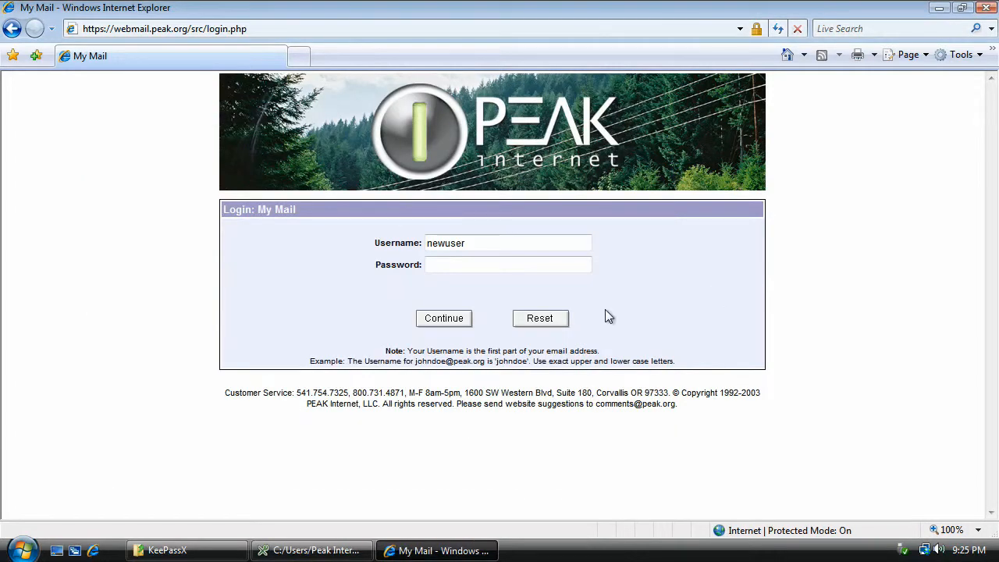
click(473, 266)
right_click(473, 266)
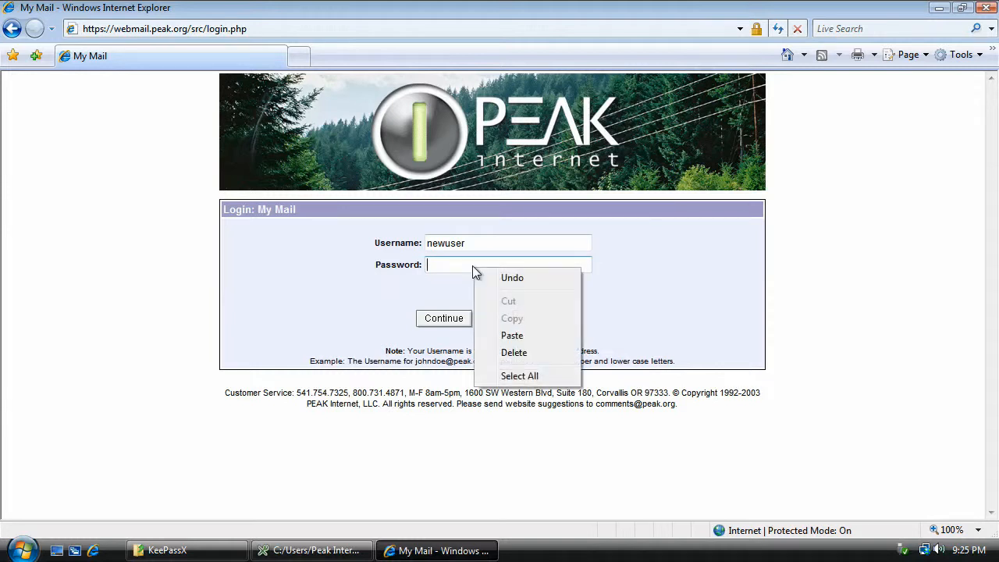
click(500, 338)
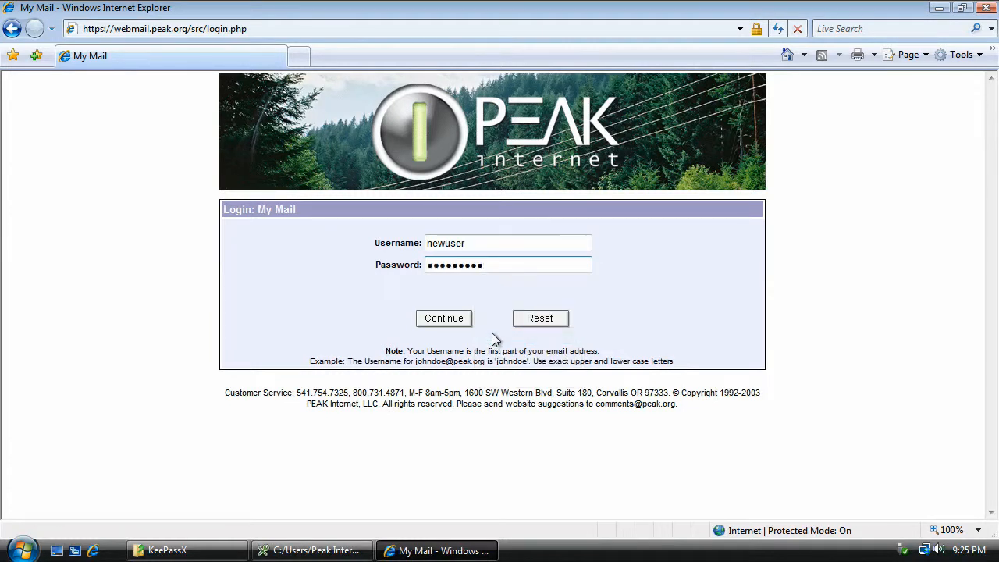
click(449, 323)
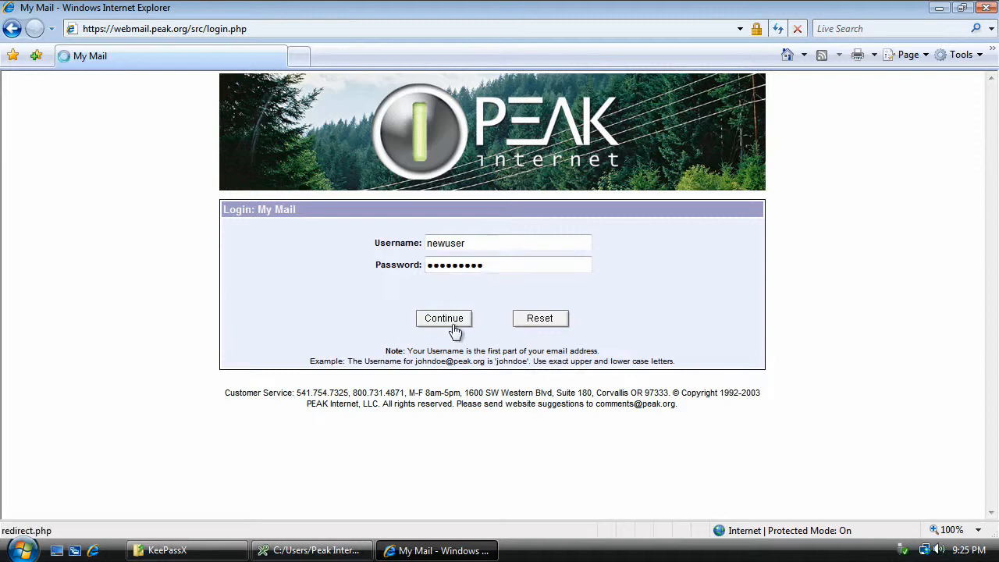